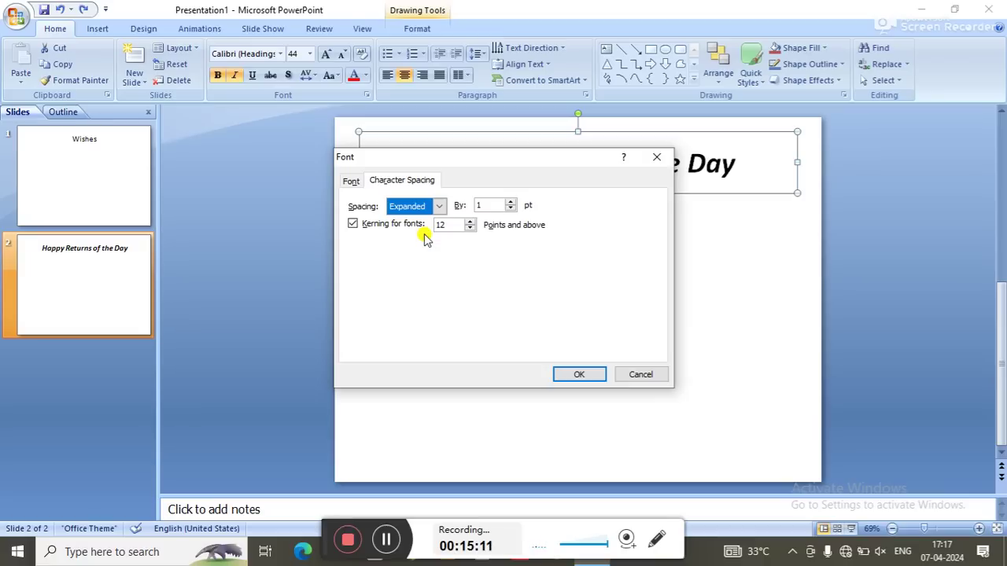
Step: Apply Expanded character spacing by 1 pt to the slide 2 title
left_click(423, 207)
left_click(423, 207)
left_click(581, 378)
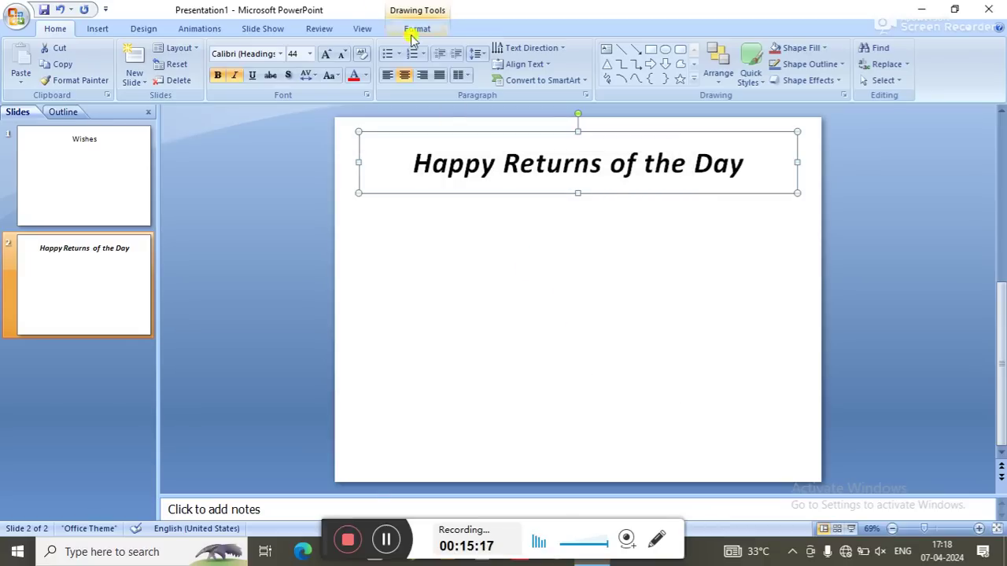
Step: Change the slide 2 title's character spacing to Condensed by 1 pt
left_click(306, 80)
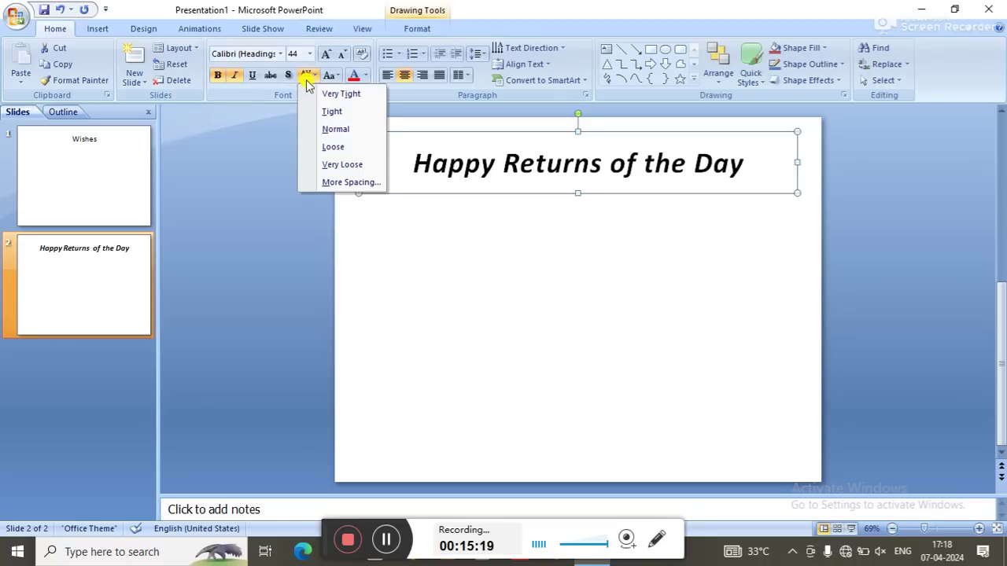
left_click(352, 182)
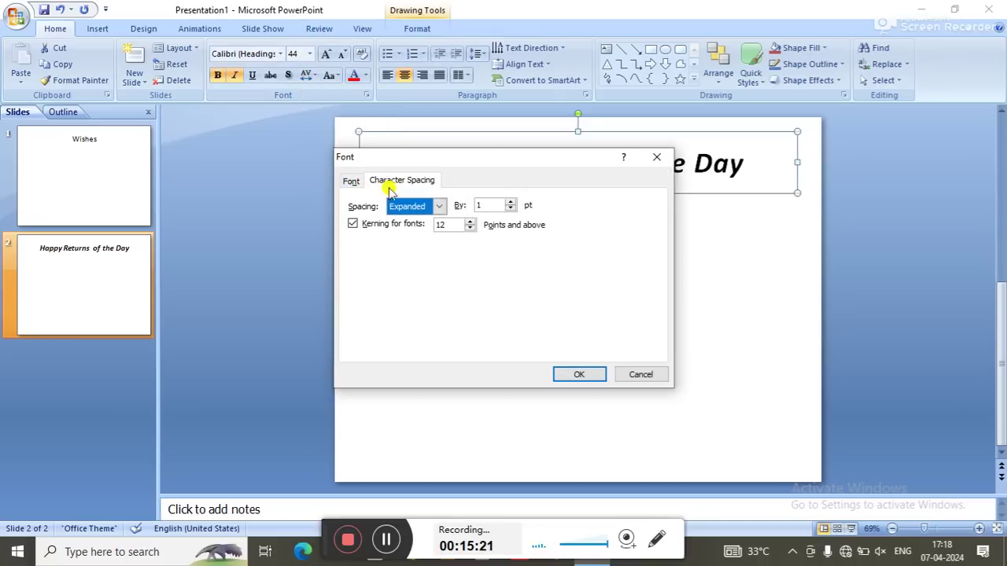
left_click(405, 206)
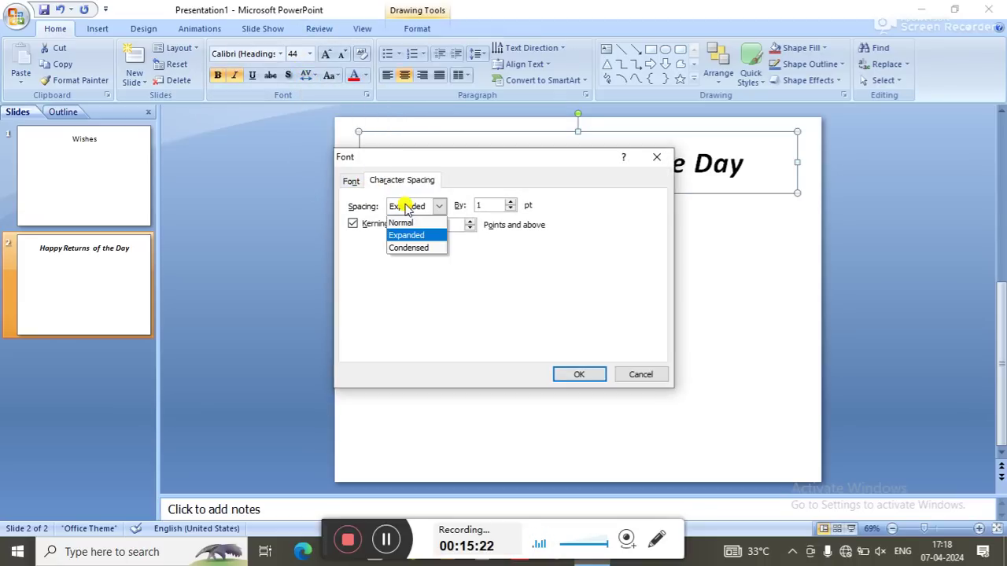
left_click(432, 248)
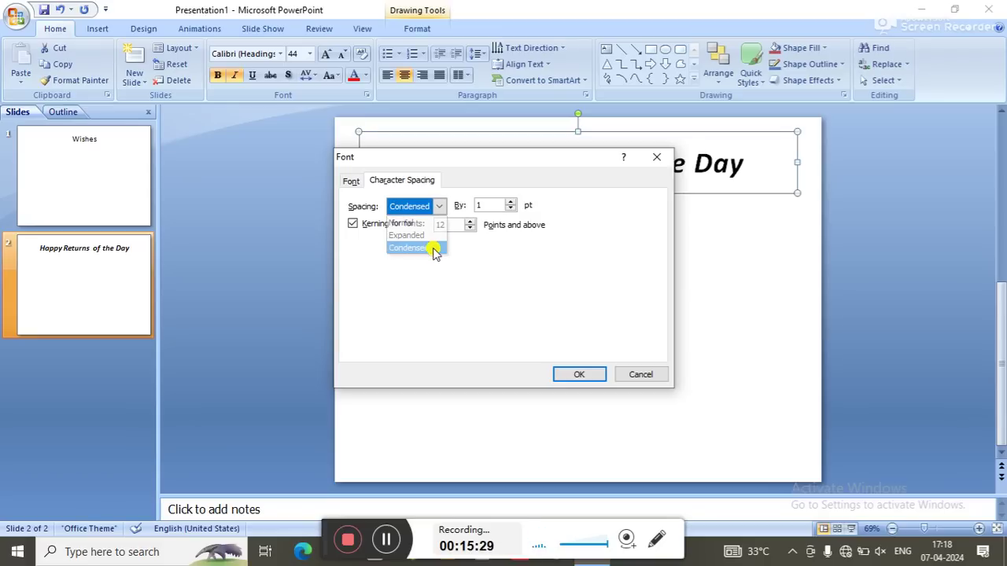
left_click(487, 206)
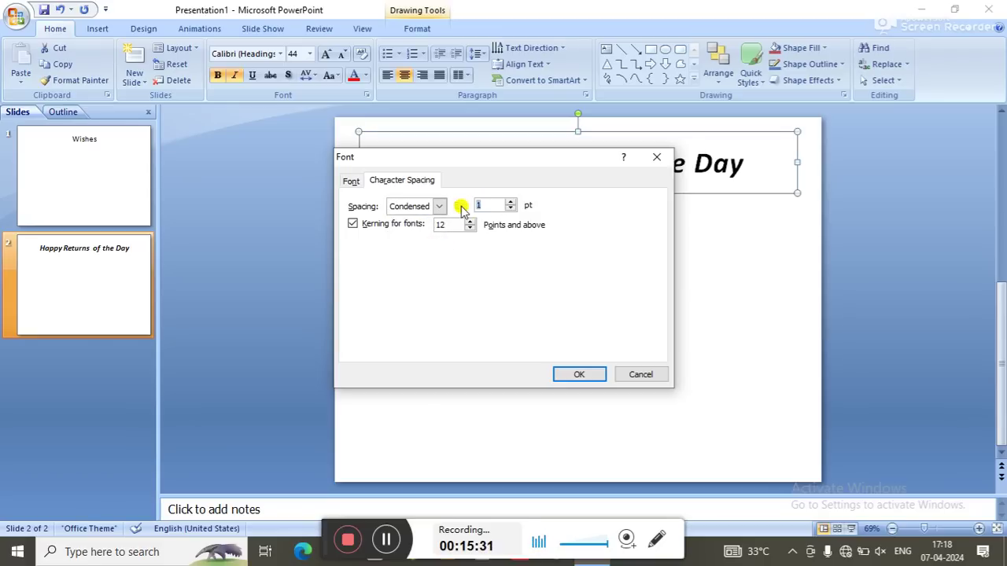
key("Return")
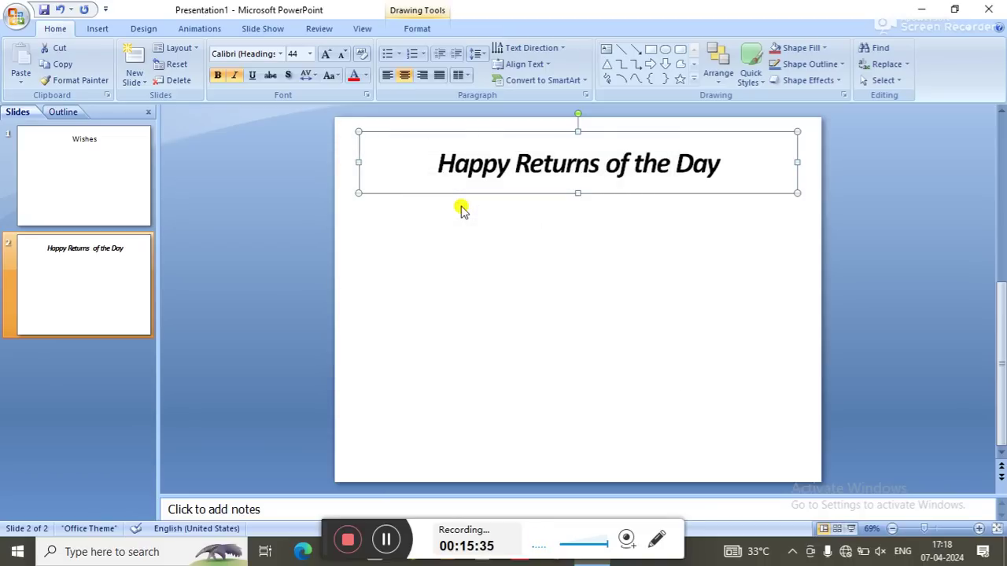
Step: Set the character spacing of the "Happy Returns of the Day" title to Normal
left_click(330, 77)
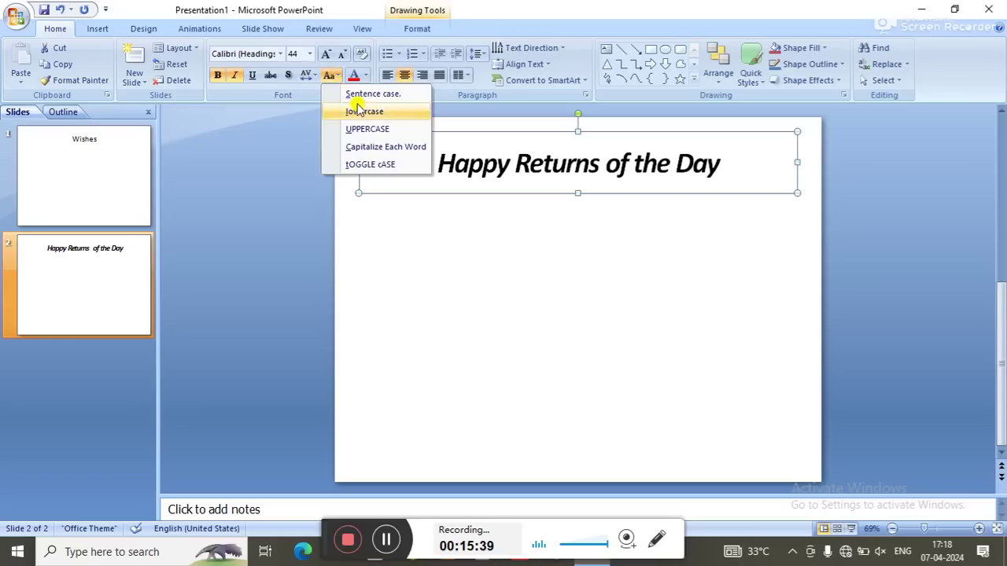
left_click(310, 79)
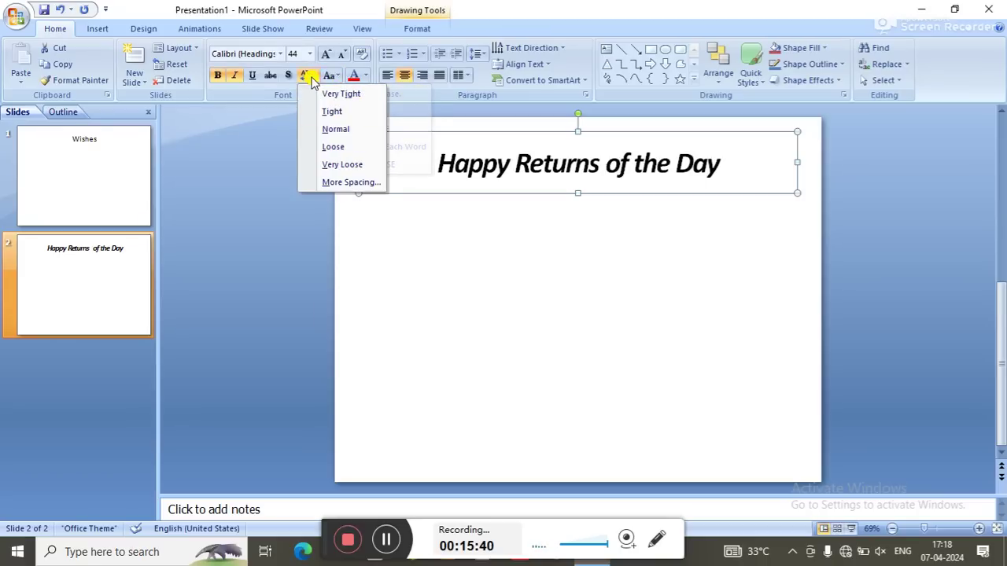
left_click(331, 129)
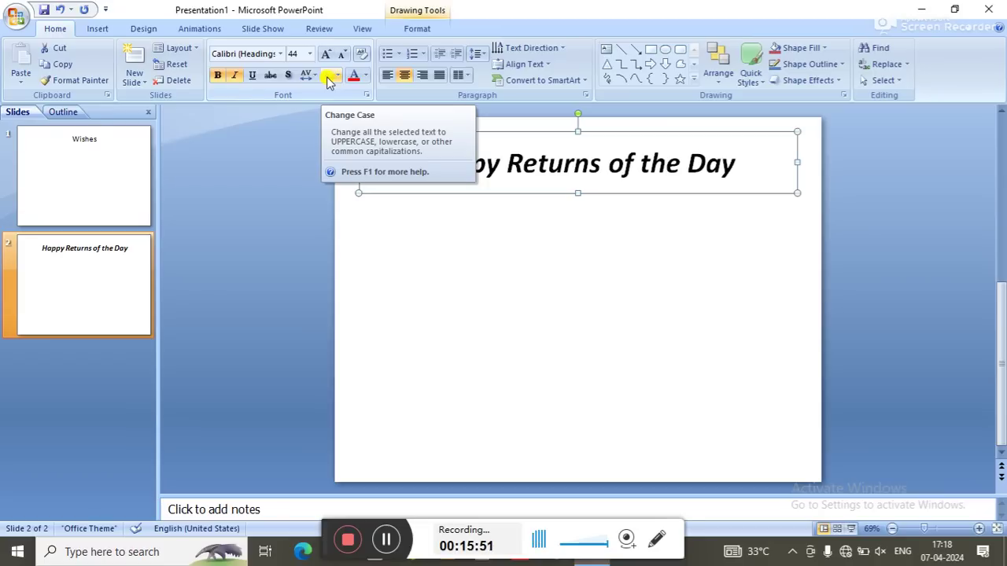
left_click(330, 81)
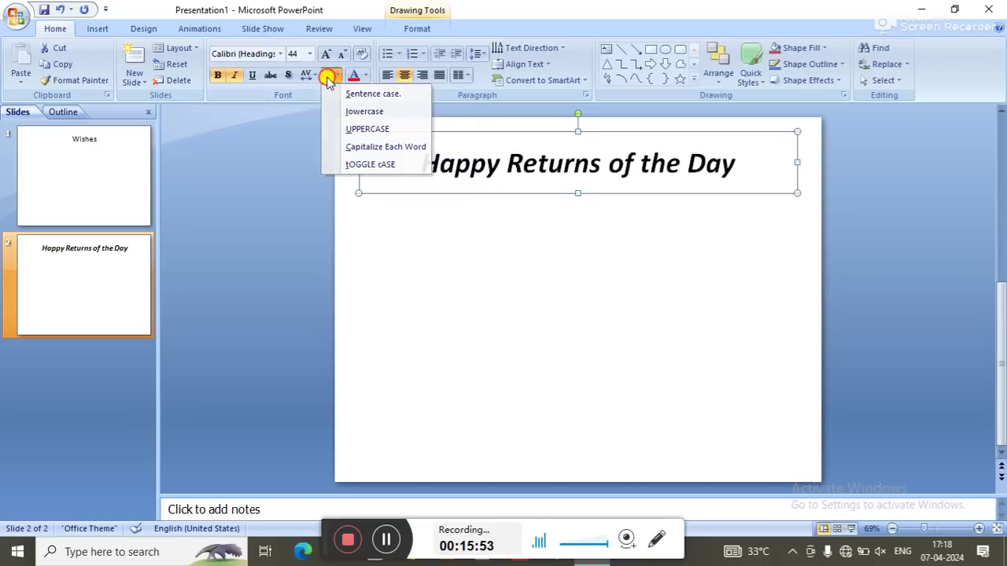
left_click(330, 80)
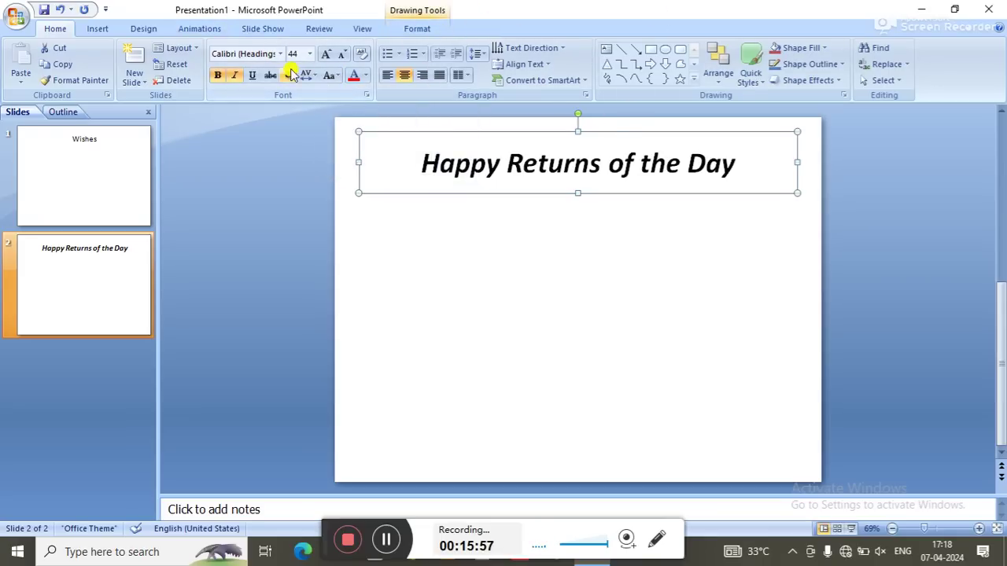
left_click(332, 76)
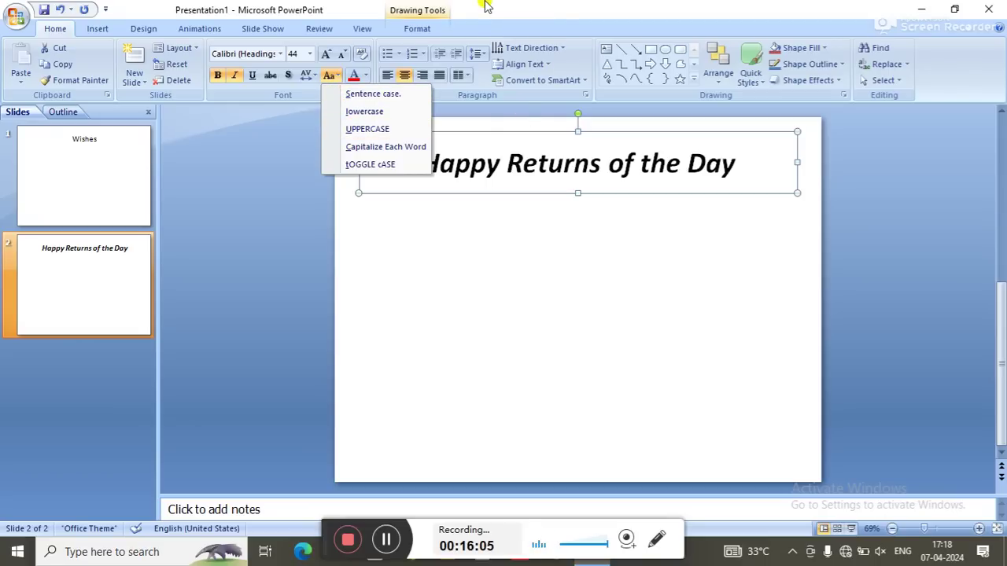
left_click(337, 33)
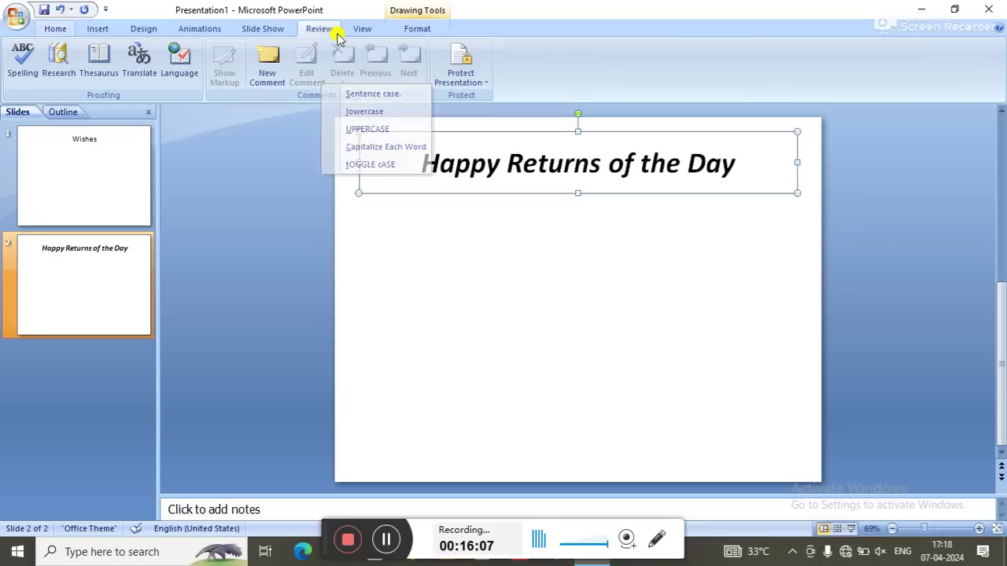
left_click(53, 29)
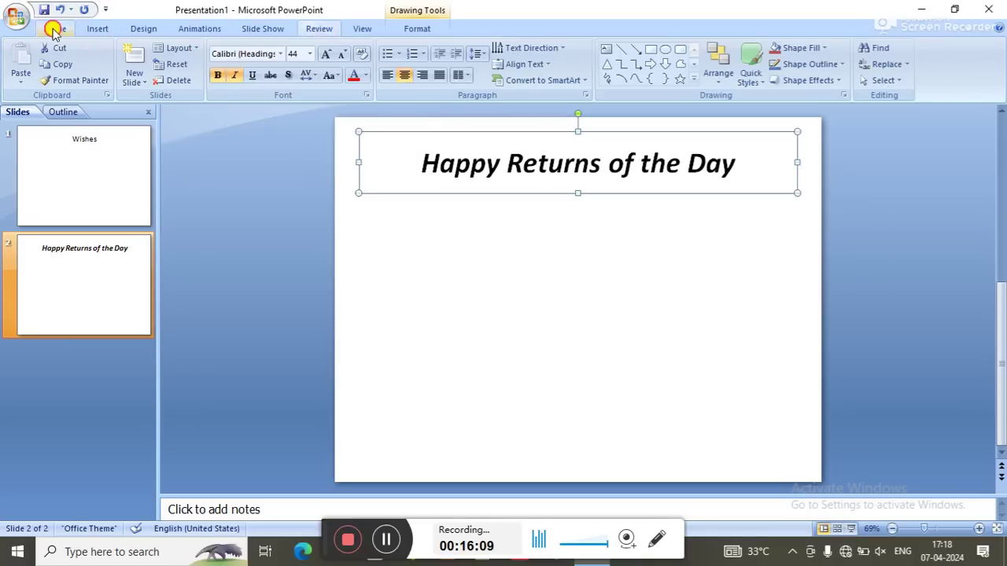
left_click(338, 76)
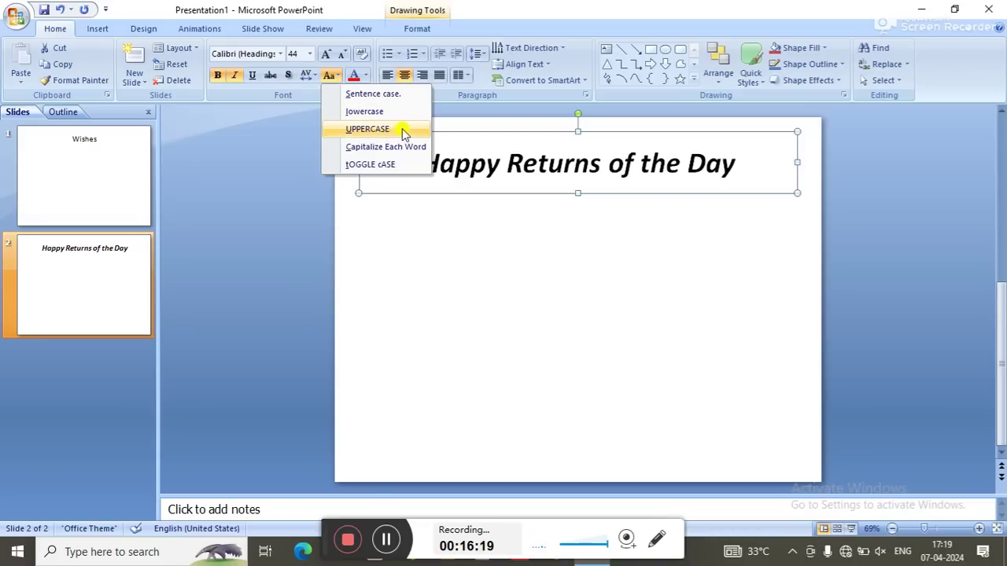
left_click(519, 34)
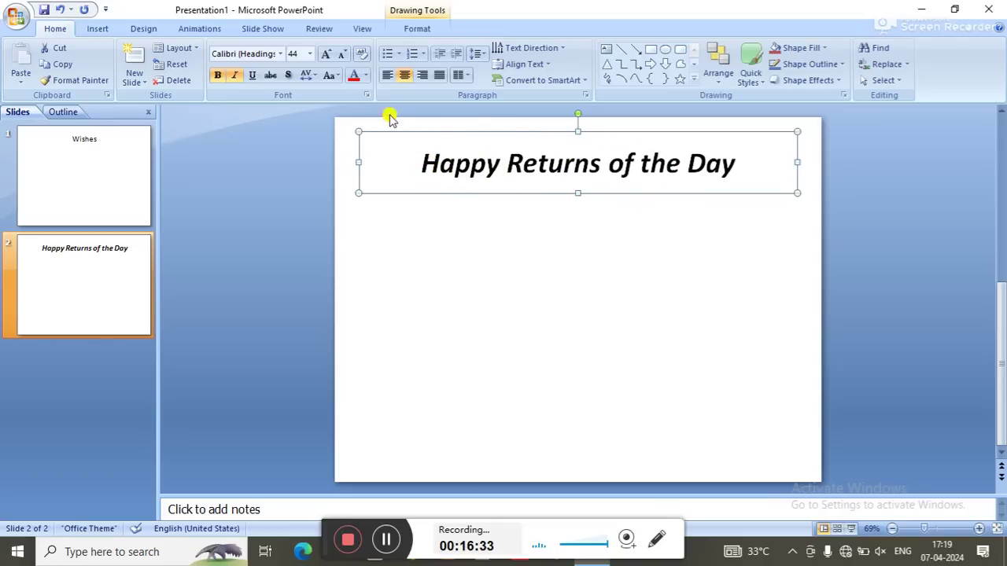
Step: Change the title text on slide 2 to UPPERCASE and after that to lowercase
left_click(330, 76)
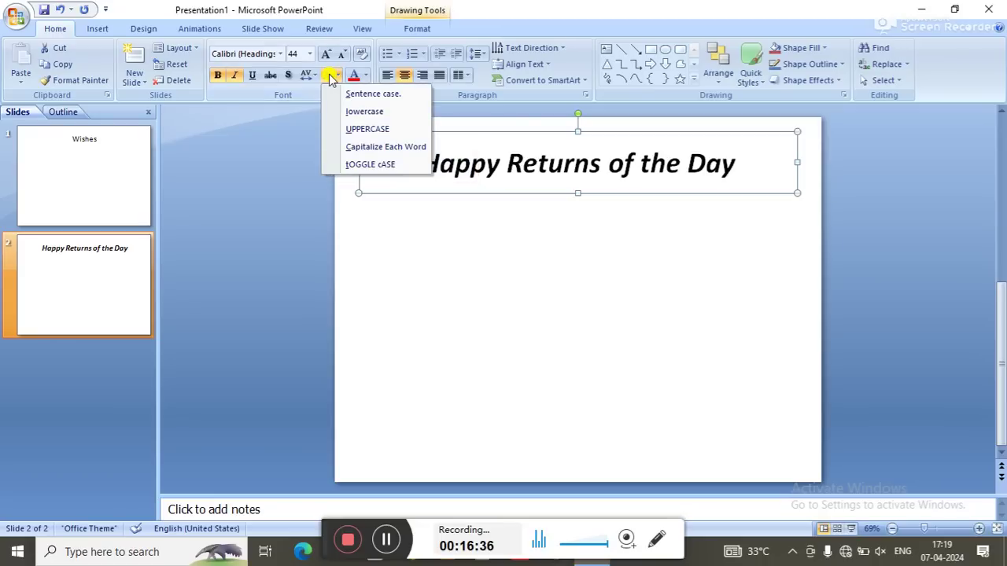
left_click(395, 130)
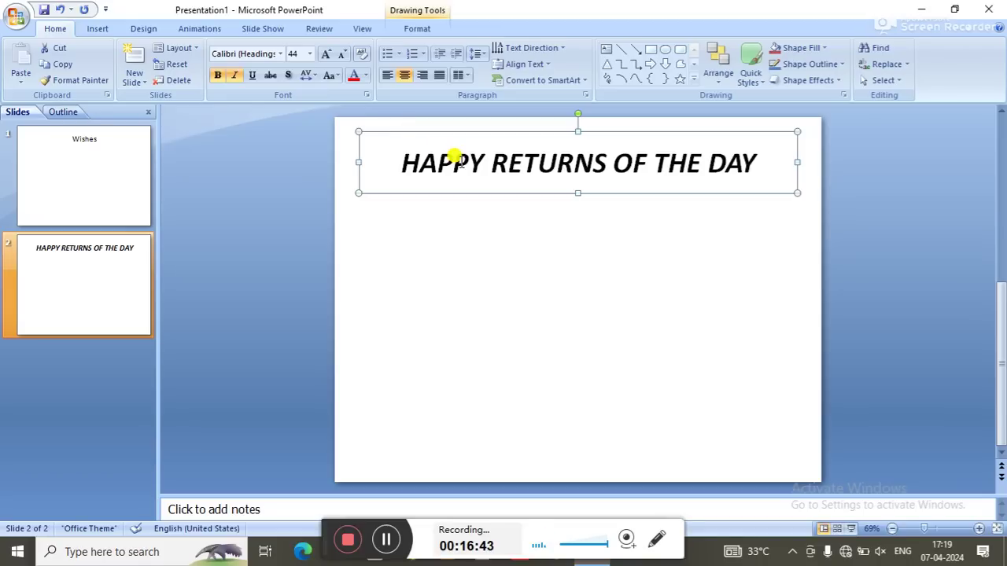
left_click(310, 76)
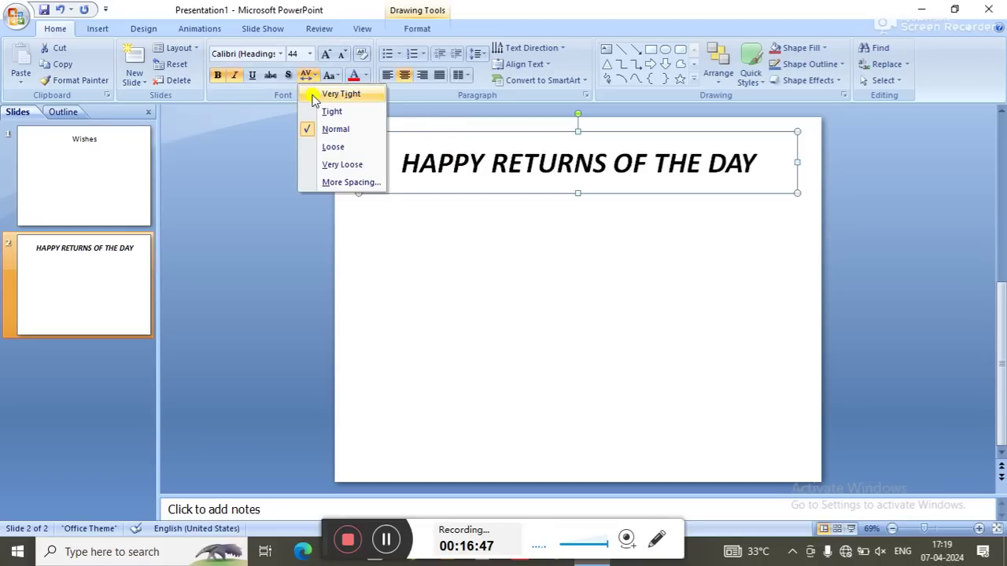
left_click(327, 78)
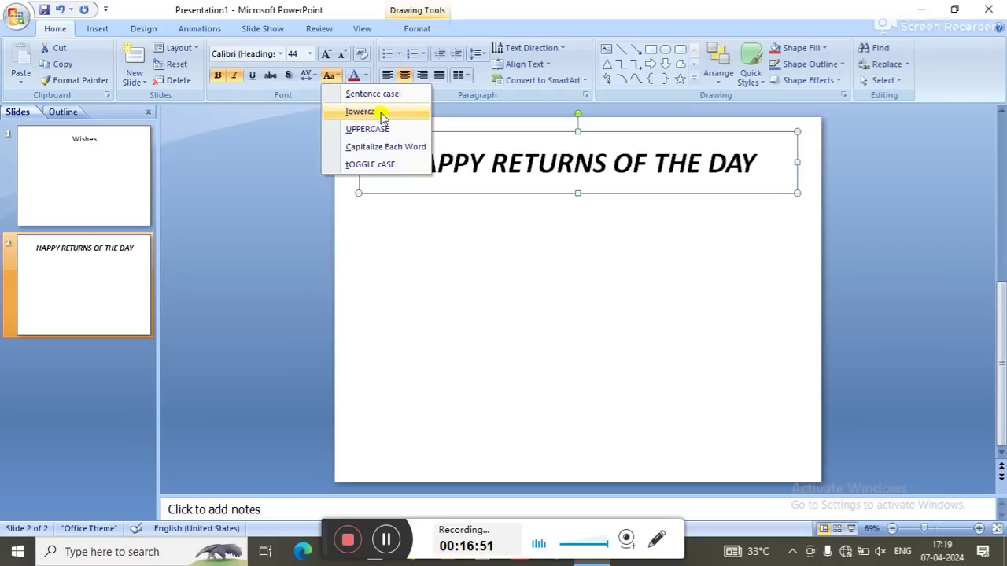
left_click(343, 116)
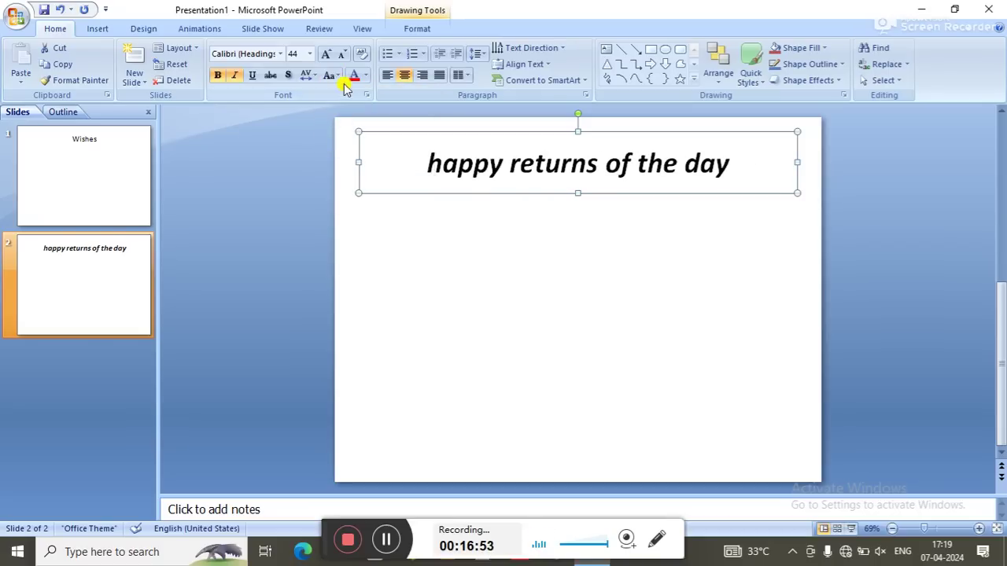
Step: Apply Sentence case to the slide 2 title, followed by Capitalize Each Word
left_click(336, 77)
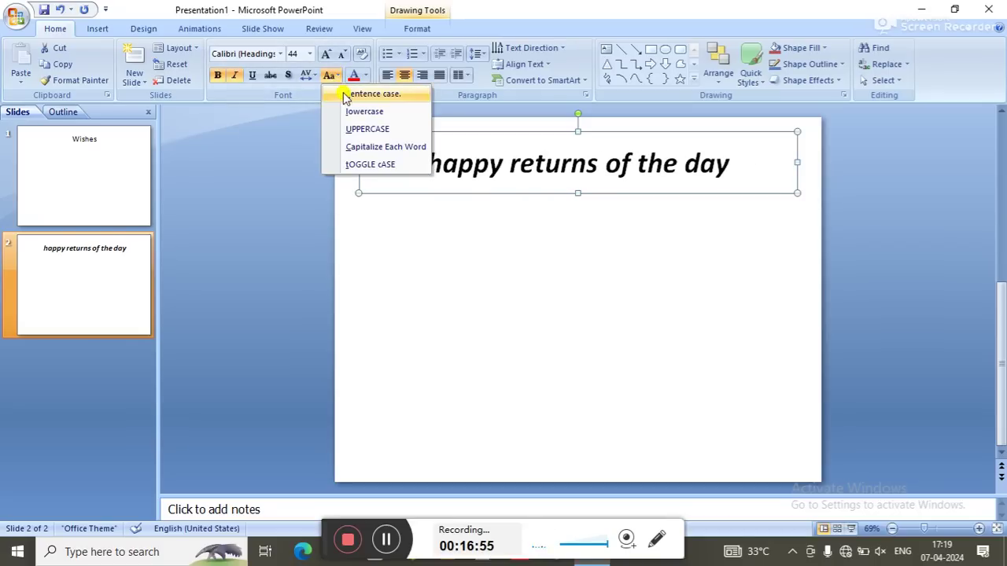
left_click(343, 96)
left_click(332, 76)
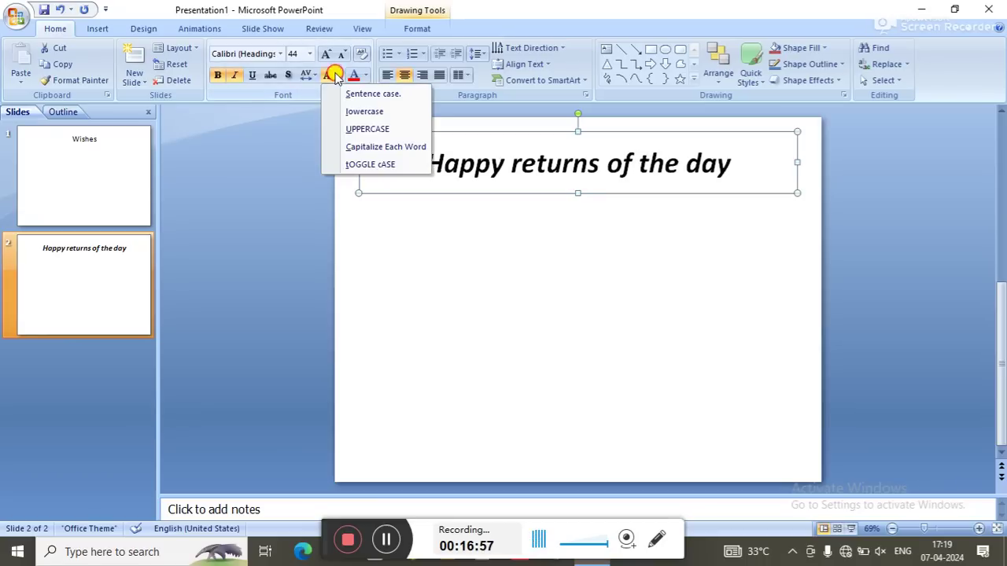
left_click(386, 147)
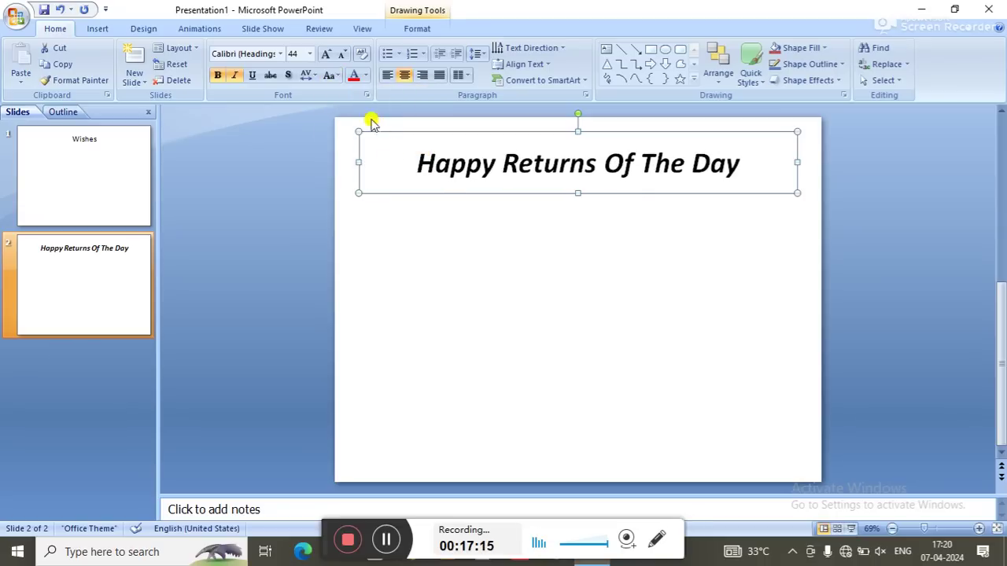
Step: Apply tOGGLE cASE to the slide 2 title, and finally set it to Sentence case
left_click(331, 76)
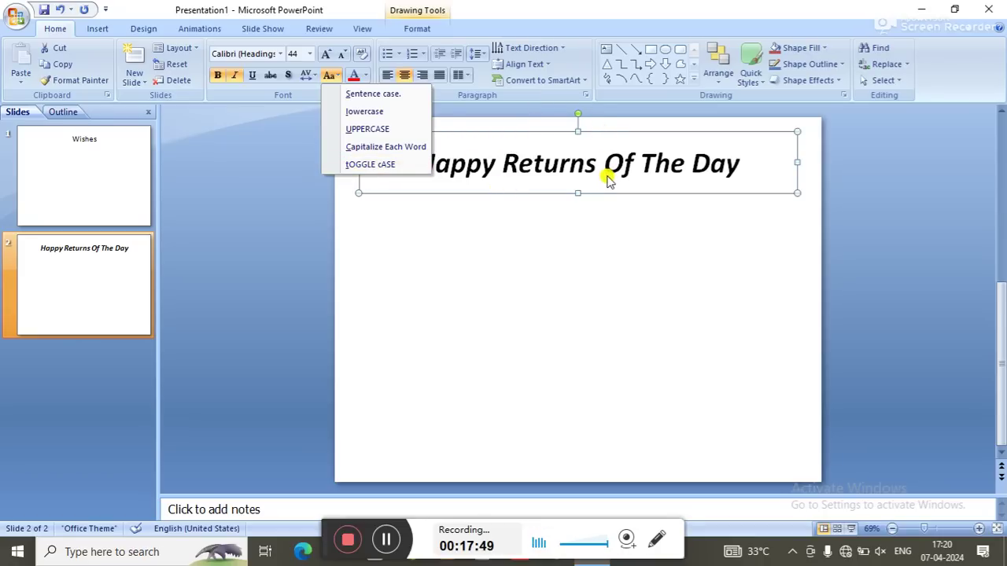
left_click(410, 165)
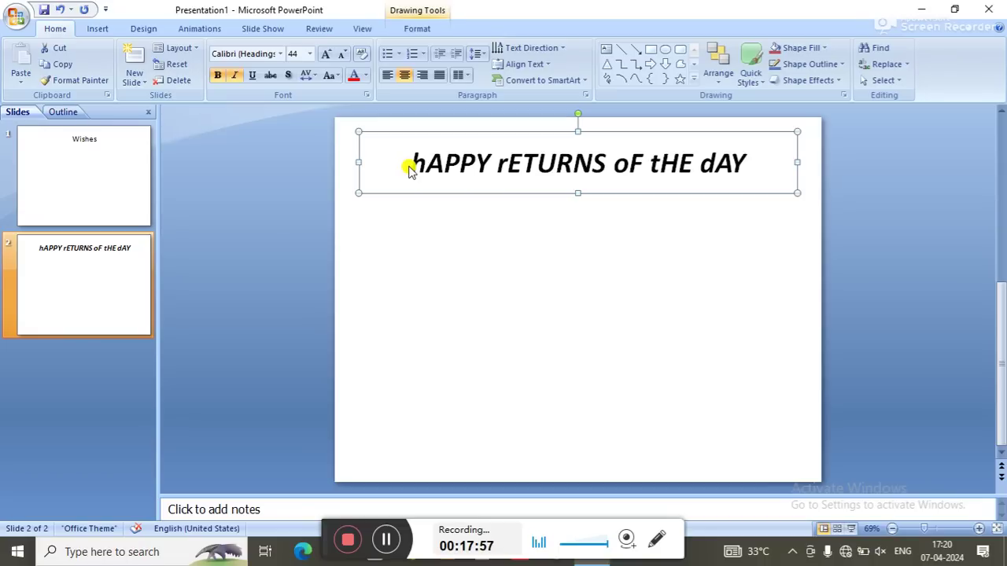
left_click(330, 75)
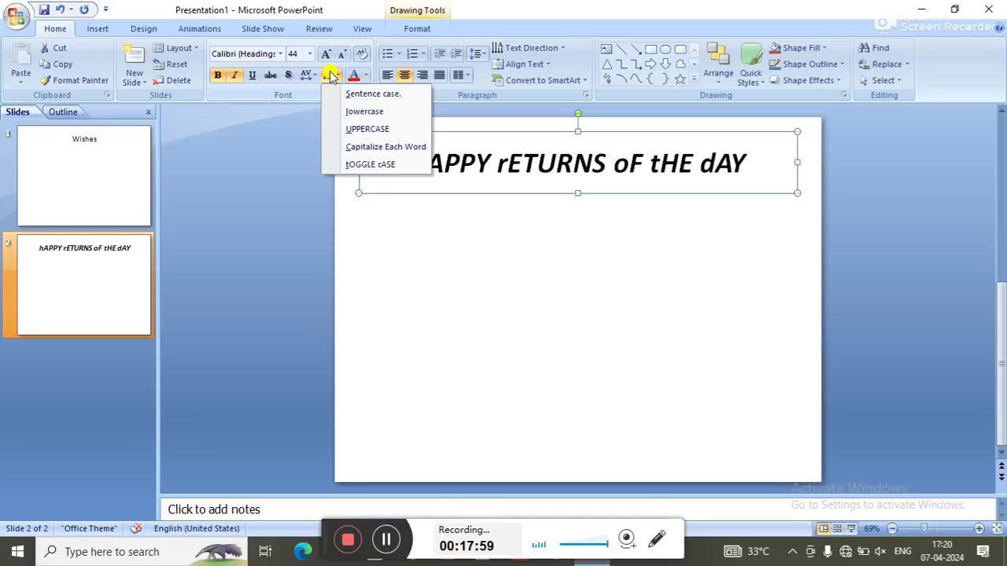
left_click(351, 94)
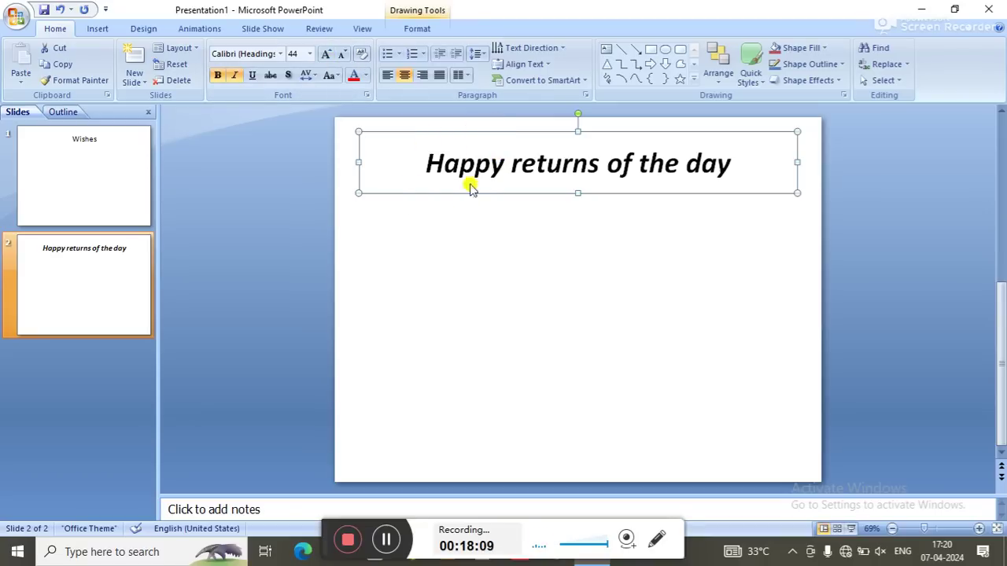
Step: Set the font size of the slide 2 title to 33
left_click(309, 56)
left_click(310, 55)
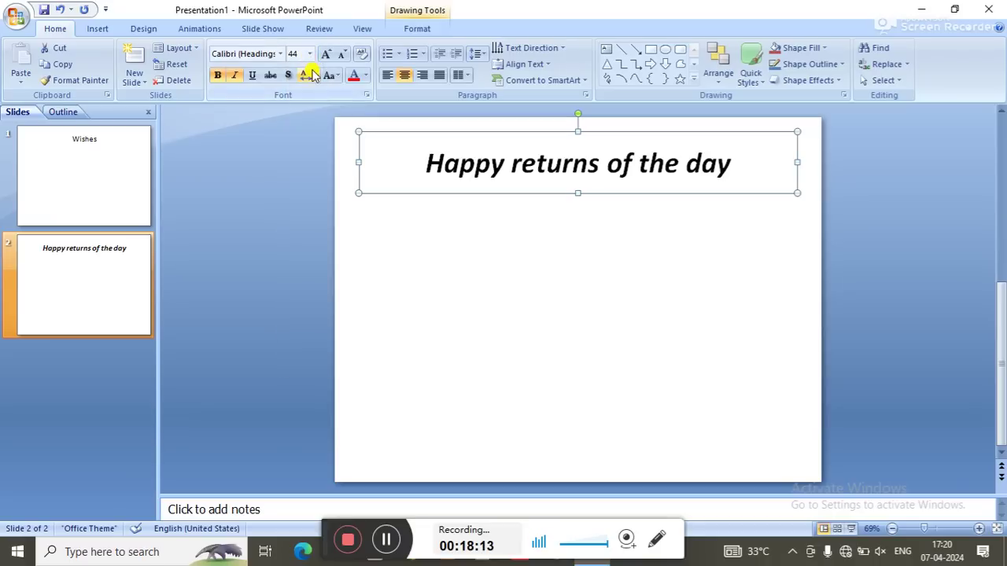
left_click(311, 57)
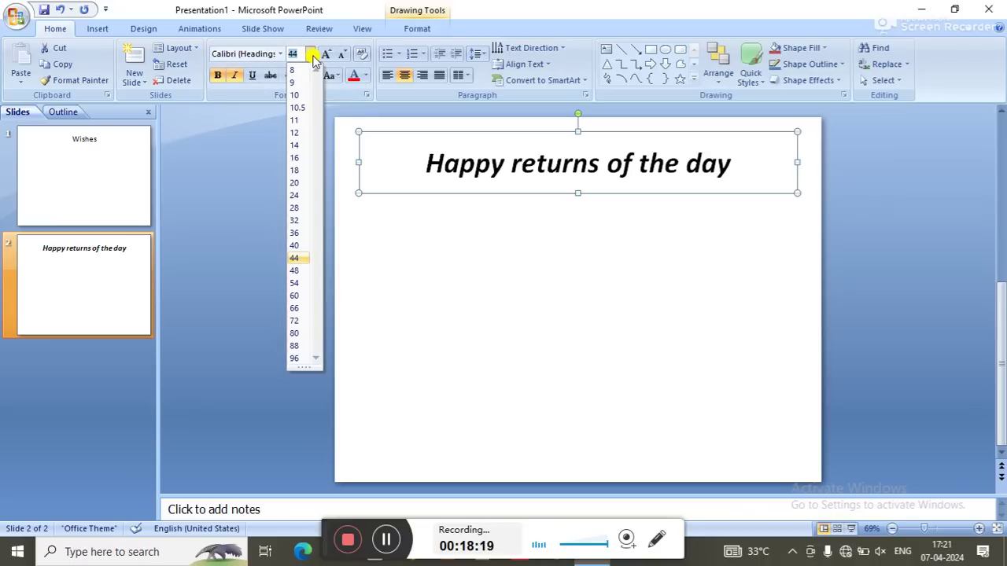
type("32")
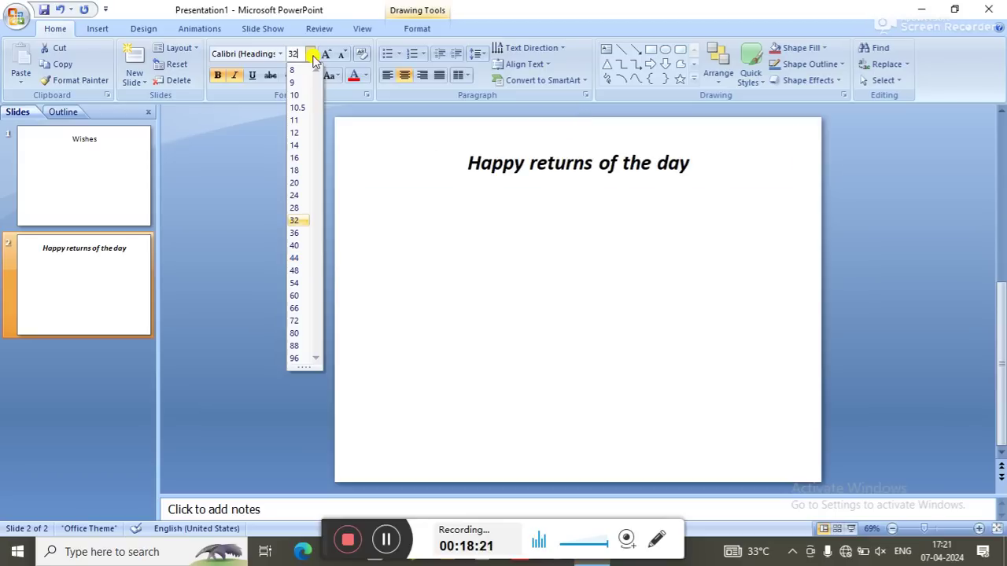
key("BackSpace")
type("3")
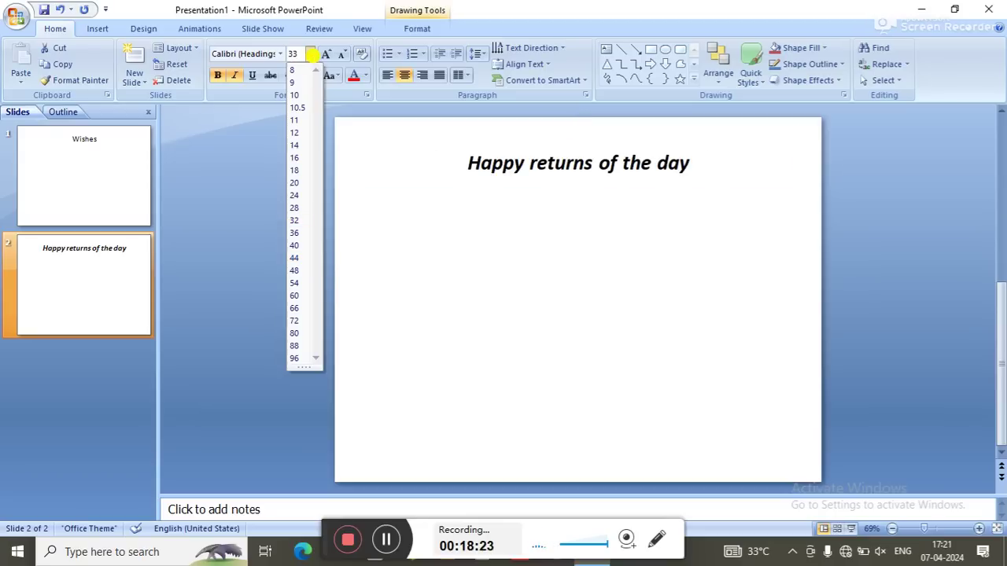
key("Return")
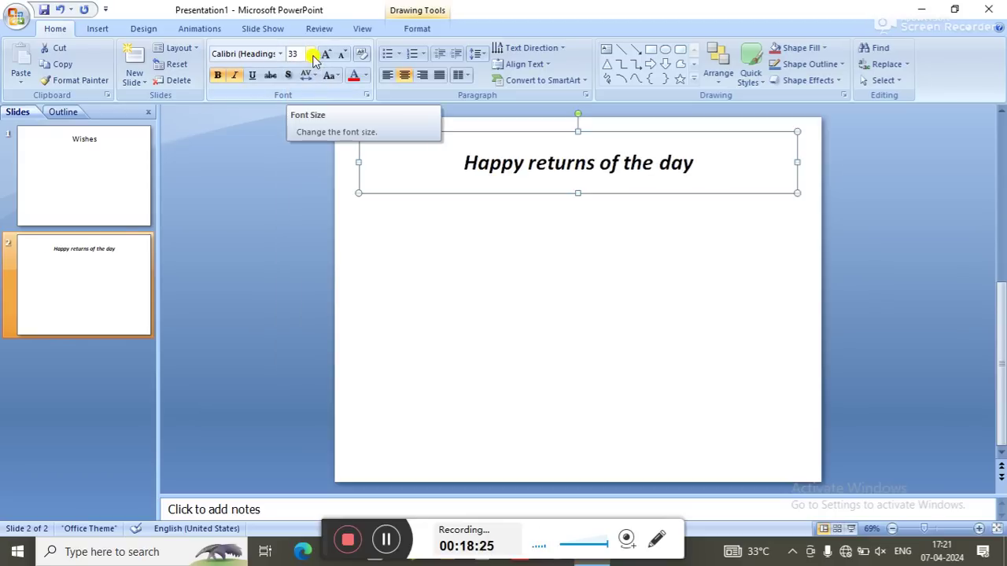
Step: Set the font size of the slide 2 title to 48 and deselect the title box
left_click(310, 54)
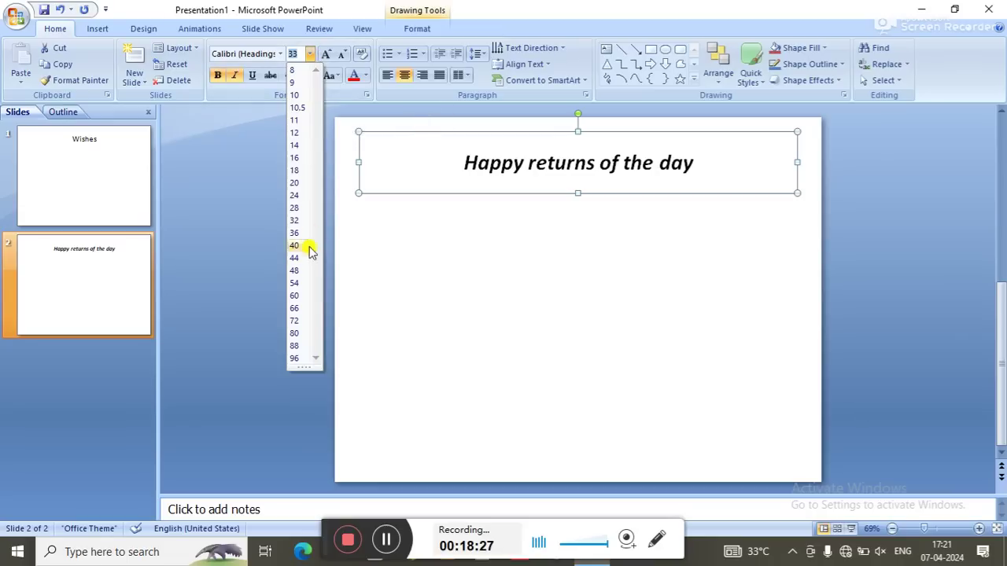
left_click(298, 271)
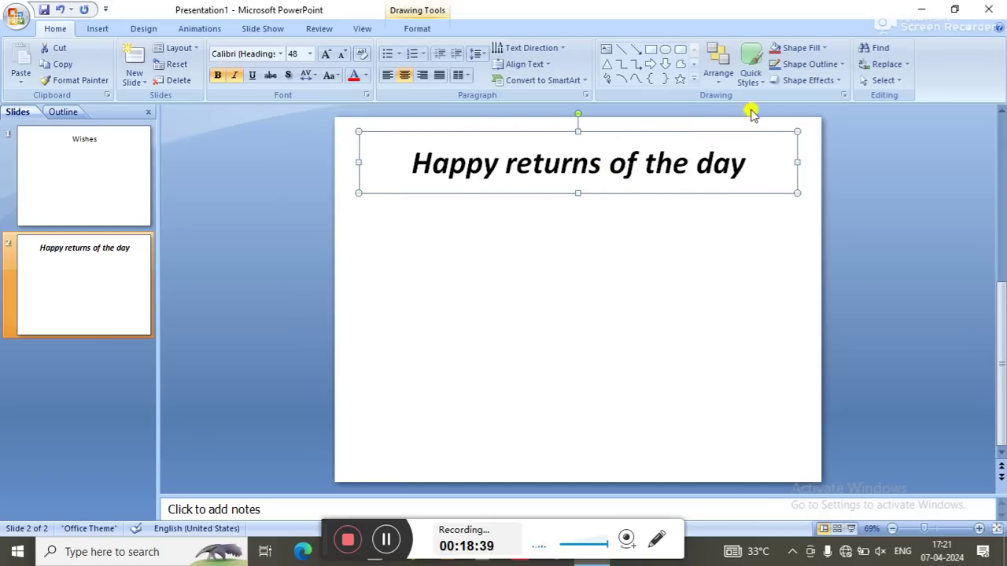
left_click(560, 245)
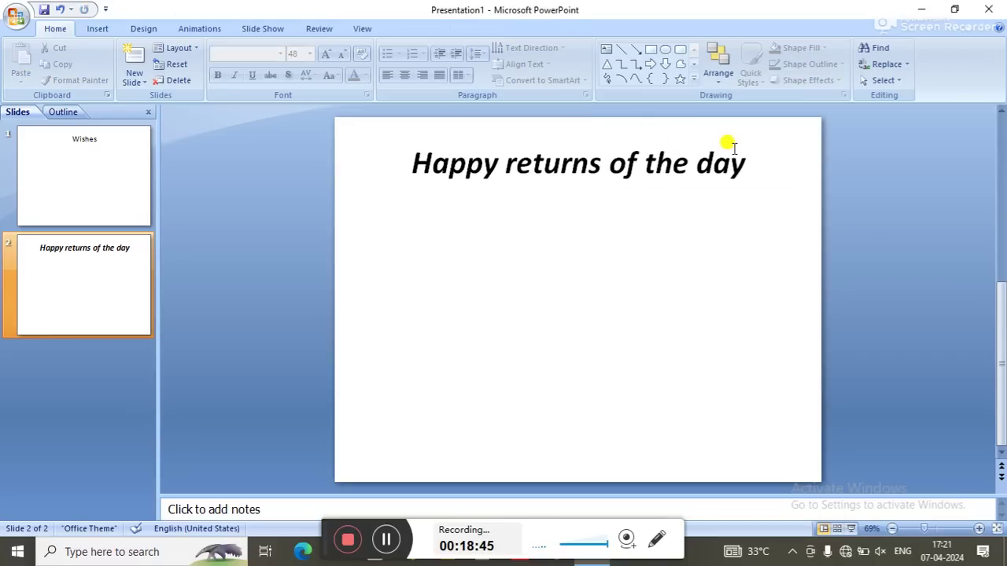
left_click(482, 161)
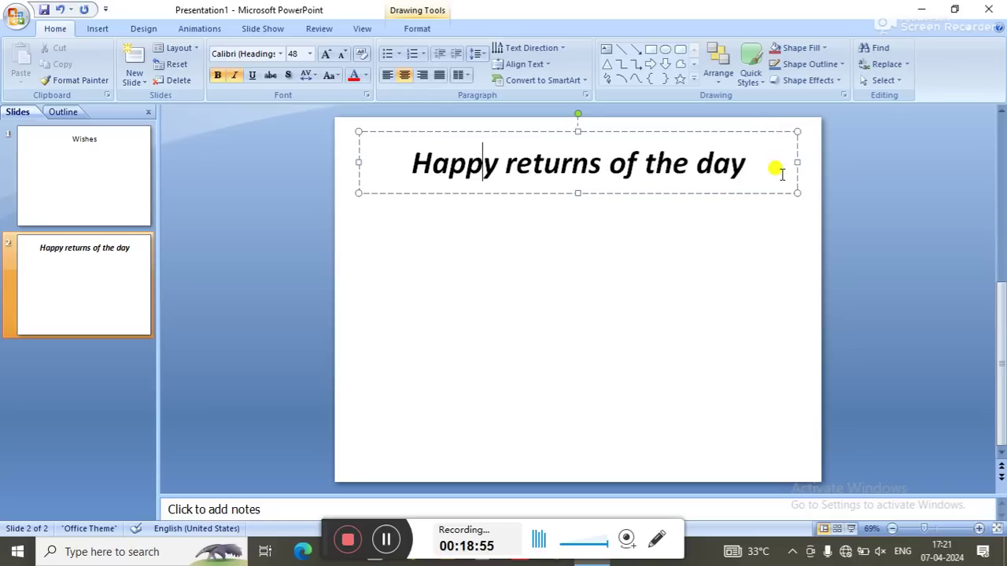
left_click(749, 250)
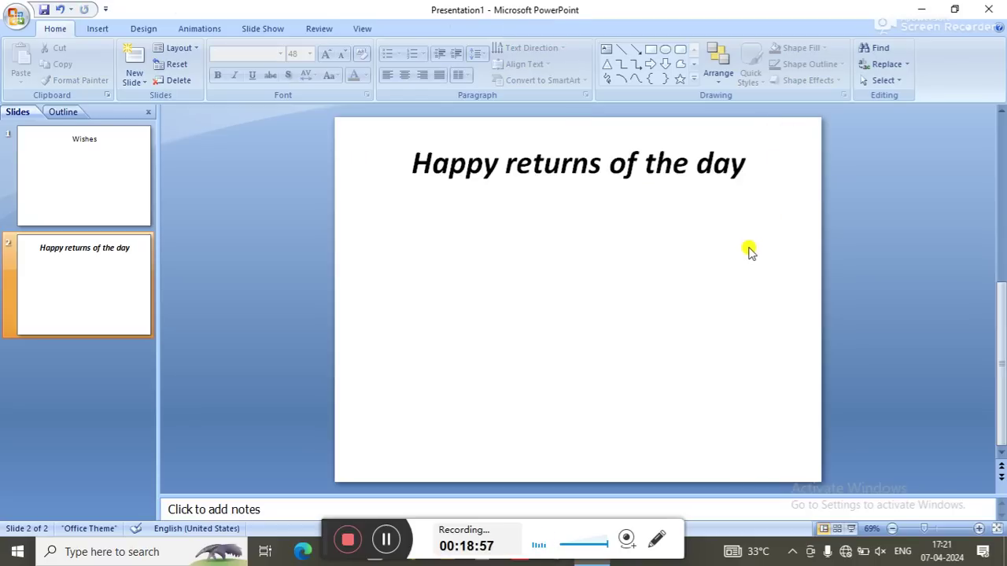
Step: Add a black theme-color outline to the title box on slide 2
left_click(665, 166)
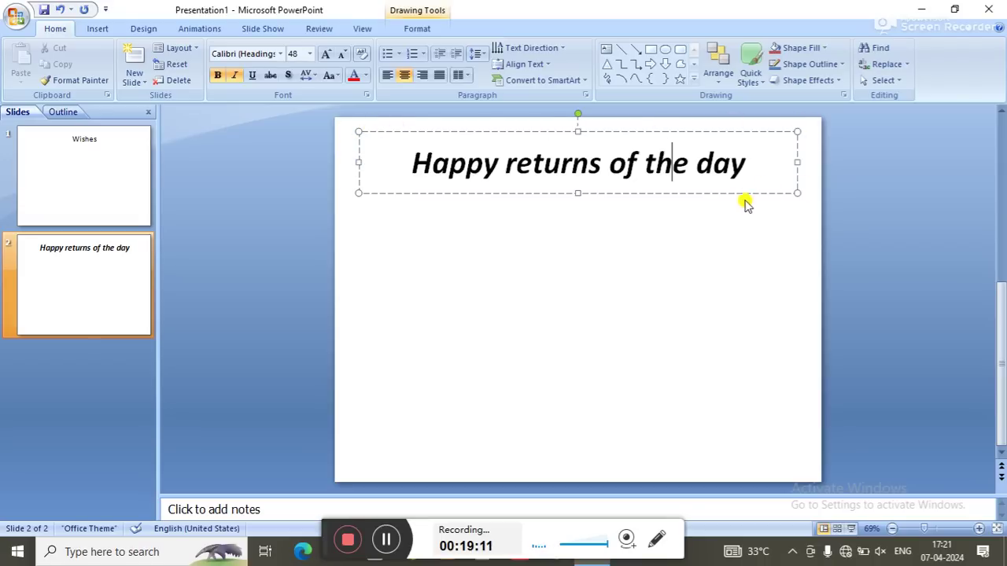
left_click(793, 65)
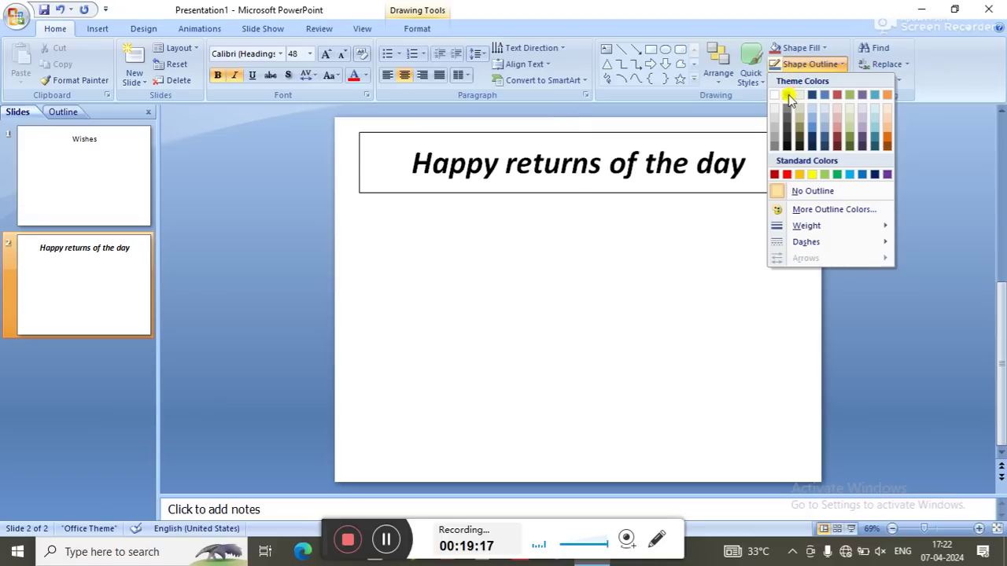
left_click(788, 95)
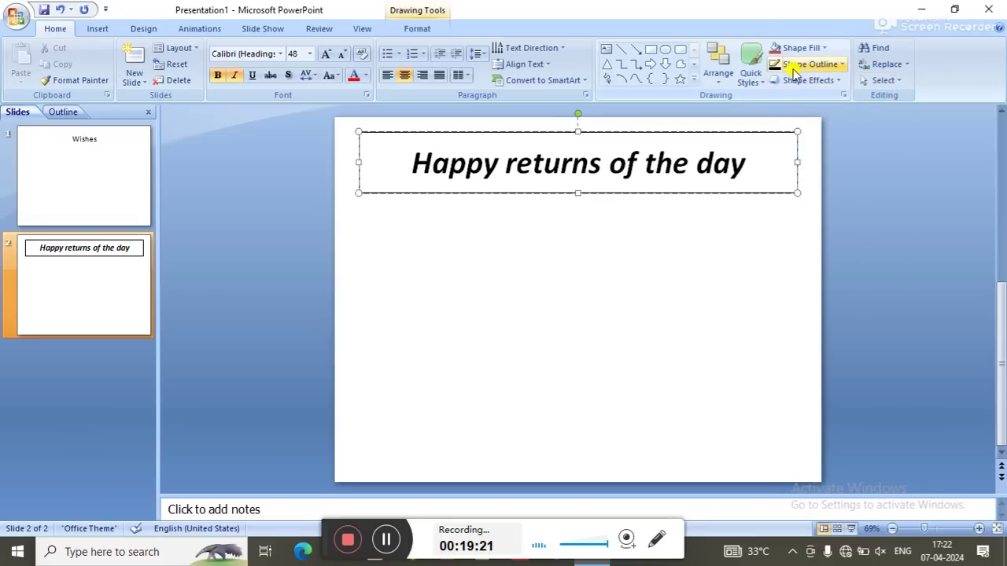
Step: Set the outline weight of the slide 2 title box to 1 pt
left_click(793, 68)
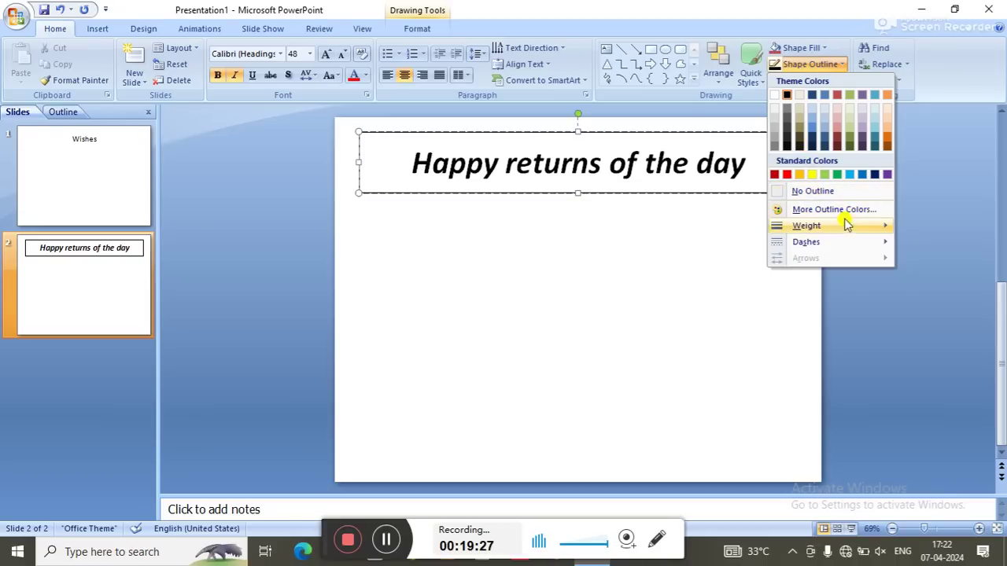
mouse_move(845, 230)
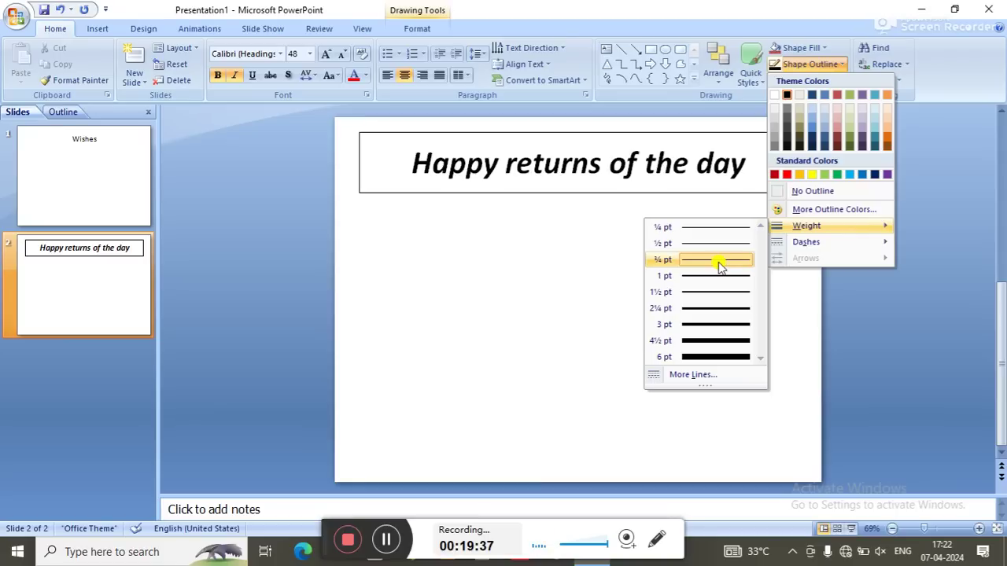
mouse_move(815, 240)
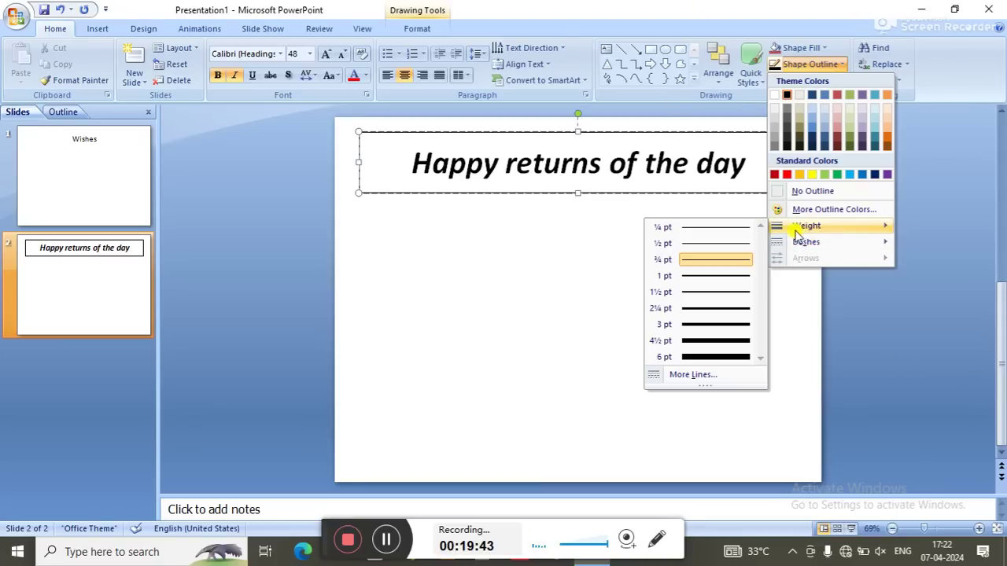
left_click(728, 283)
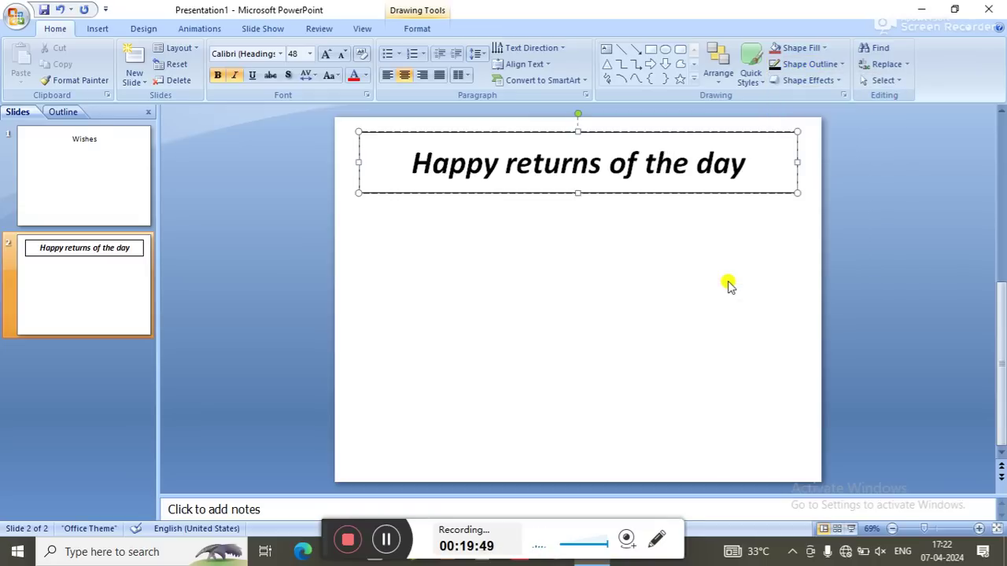
Step: Open the shape fill color choices for the slide 2 title box
left_click(671, 163)
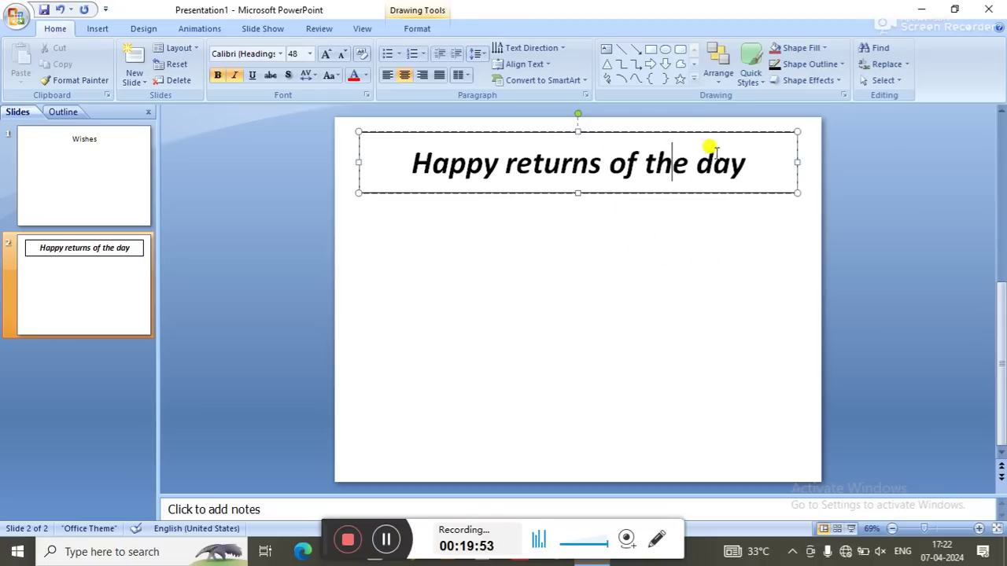
left_click(798, 49)
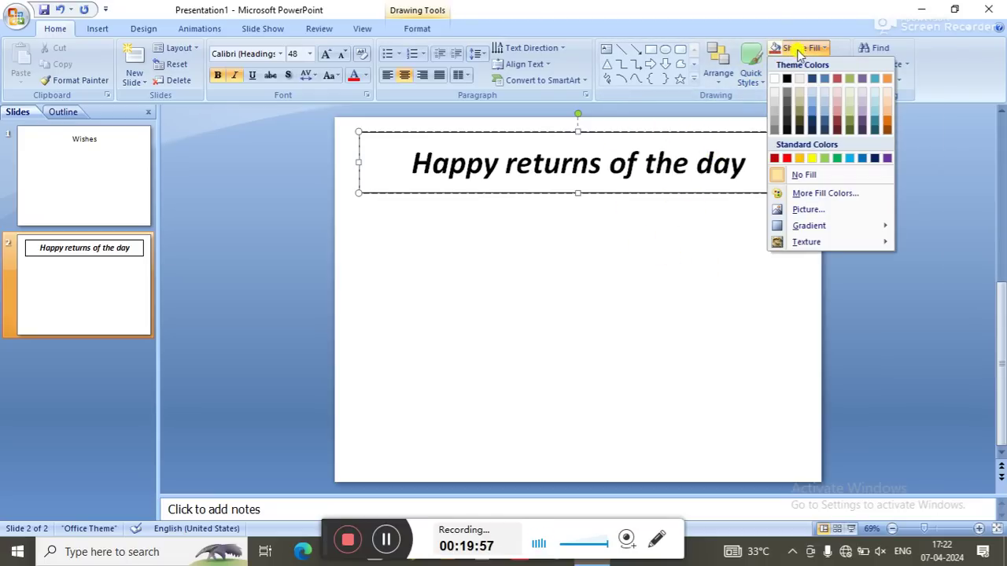